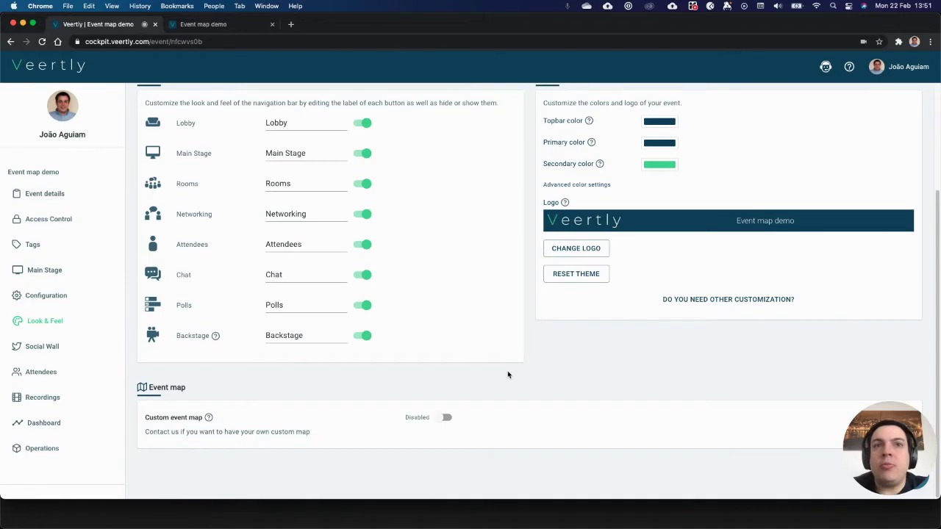
# Step: Enable the custom event map and open the custom event map builder for the Lobby
pyautogui.click(446, 417)
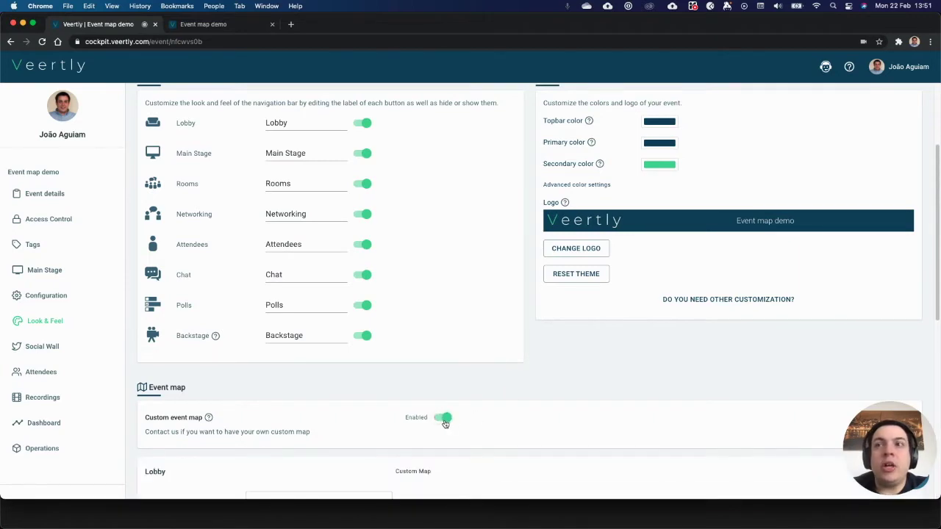
pyautogui.scroll(-3, 445, 423)
pyautogui.scroll(-2, 445, 424)
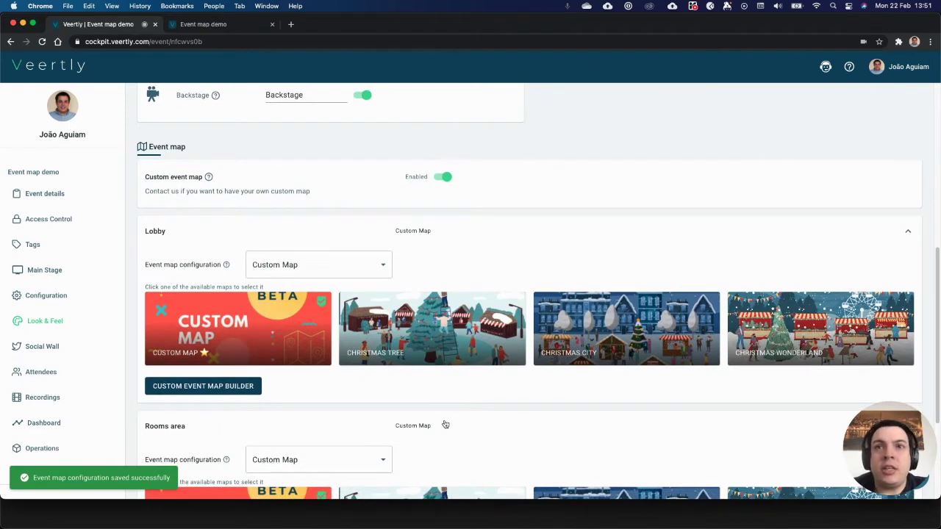
pyautogui.scroll(-2, 445, 424)
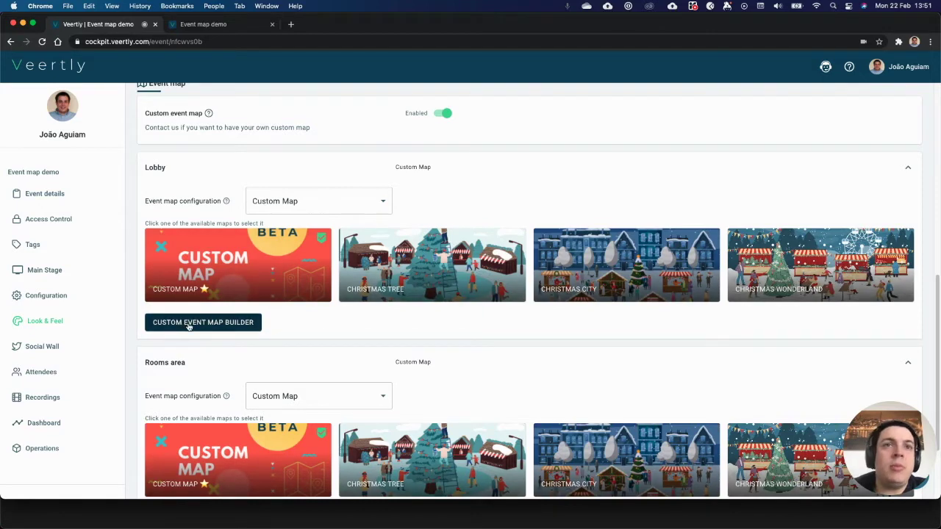
pyautogui.click(188, 325)
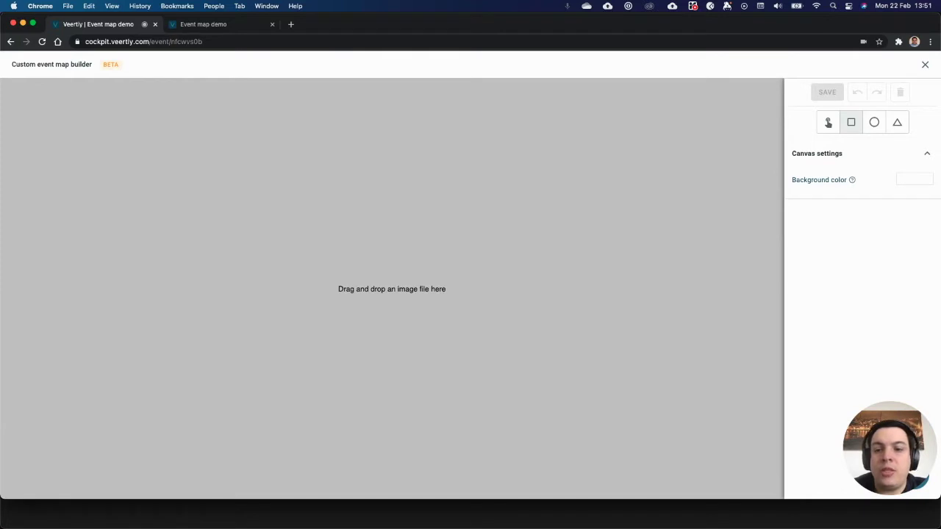
# Step: Add the venue illustration to the empty canvas as the map image and try the circle and polygon area tools
pyautogui.moveTo(658, 421); pyautogui.dragTo(369, 236)
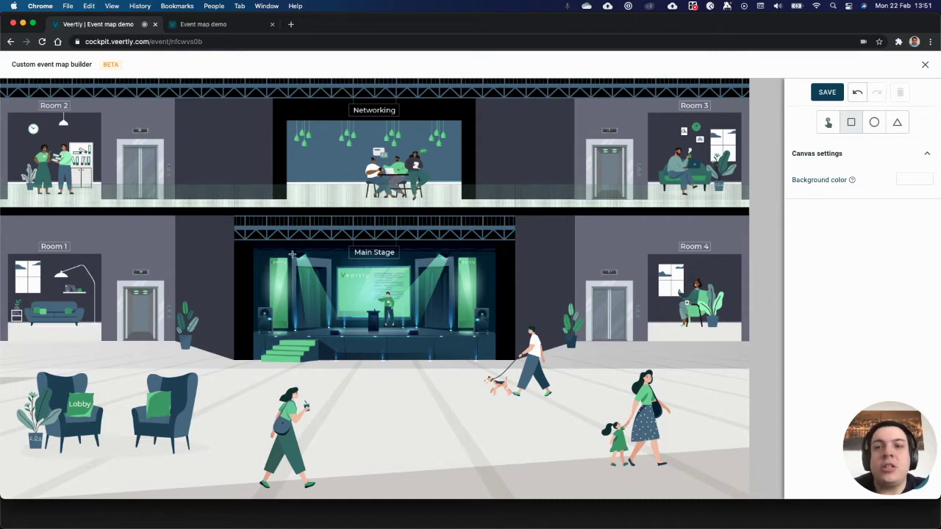
pyautogui.click(875, 125)
pyautogui.click(897, 124)
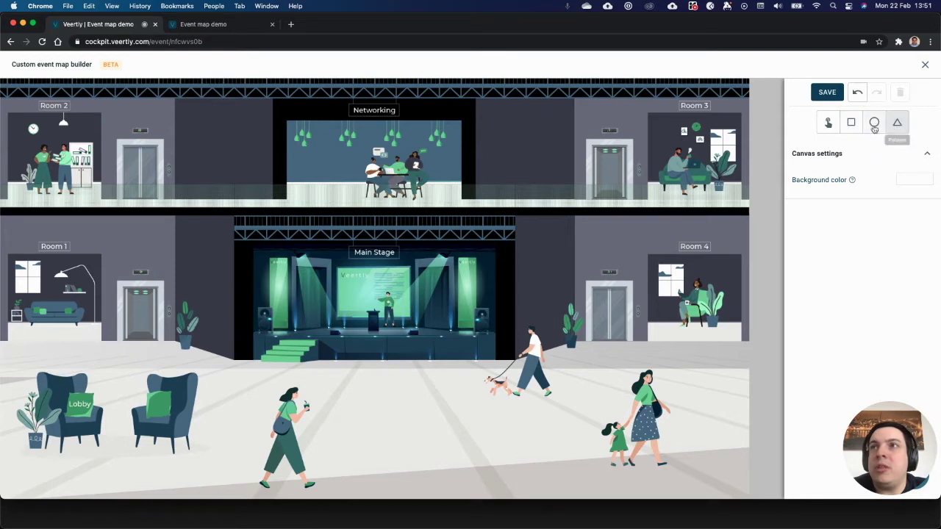
# Step: Draw one rectangular area over the Main Stage and another over the Networking room on the map
pyautogui.click(855, 123)
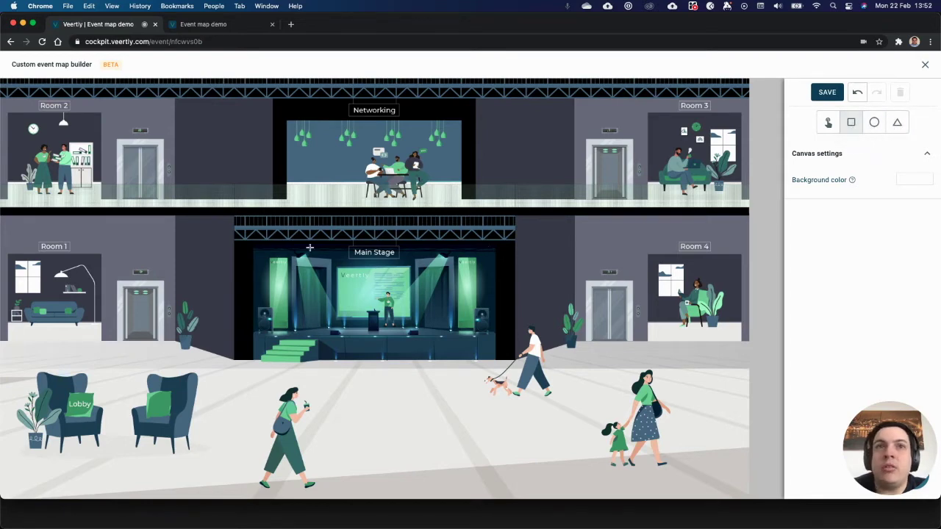
pyautogui.moveTo(233, 215)
pyautogui.mouseDown()
pyautogui.moveTo(372, 332)
pyautogui.moveTo(516, 361)
pyautogui.mouseUp()
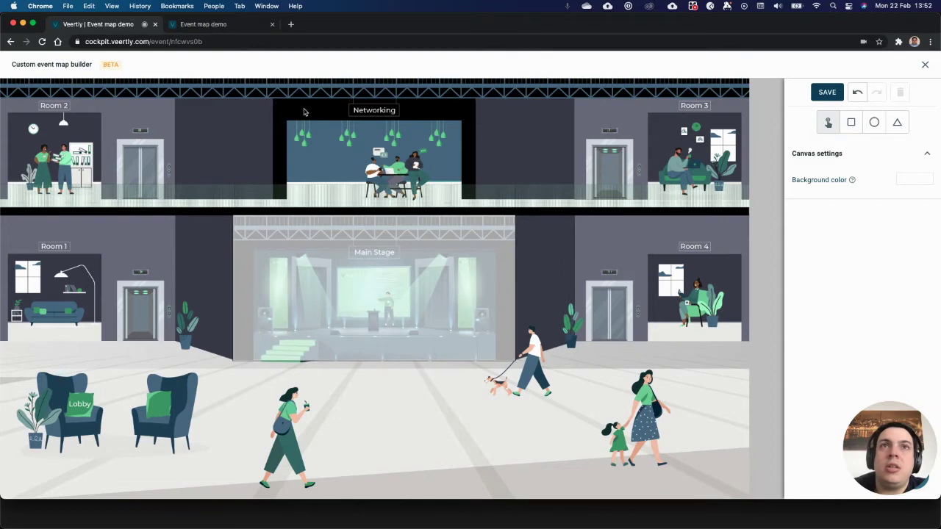
pyautogui.click(852, 122)
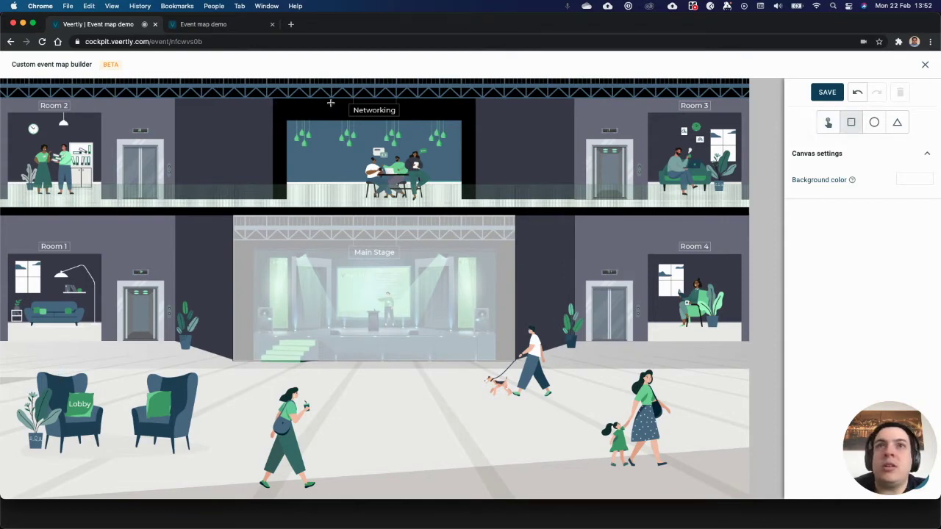
pyautogui.moveTo(271, 98); pyautogui.dragTo(478, 200)
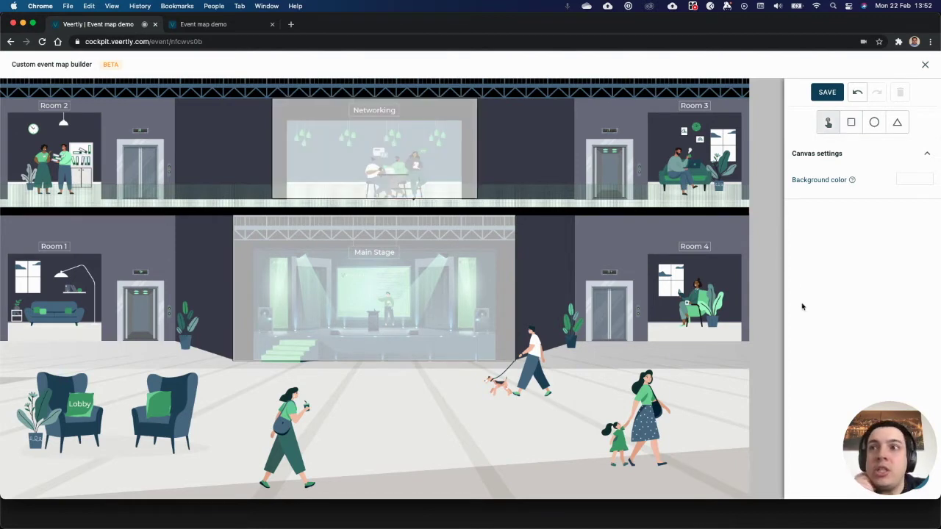
# Step: Set the target destination of the area over the stage to Main Stage
pyautogui.click(485, 278)
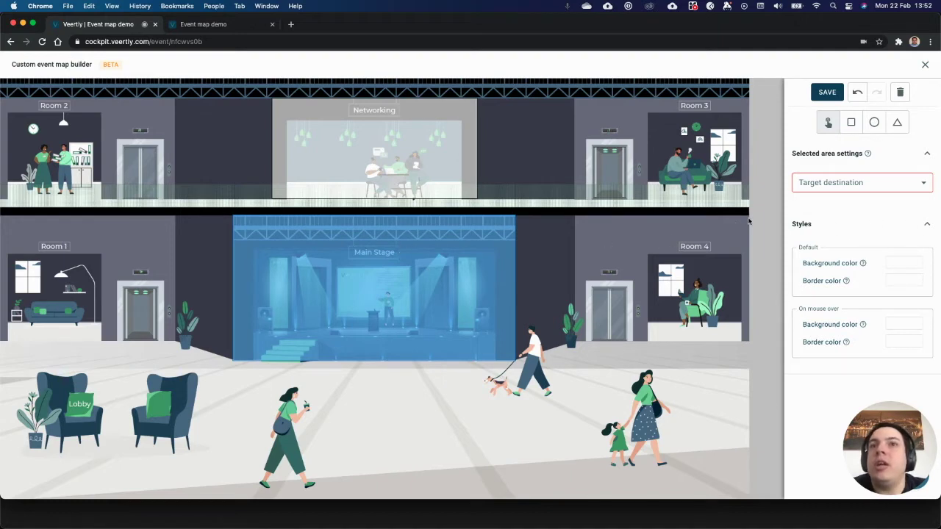
pyautogui.click(849, 192)
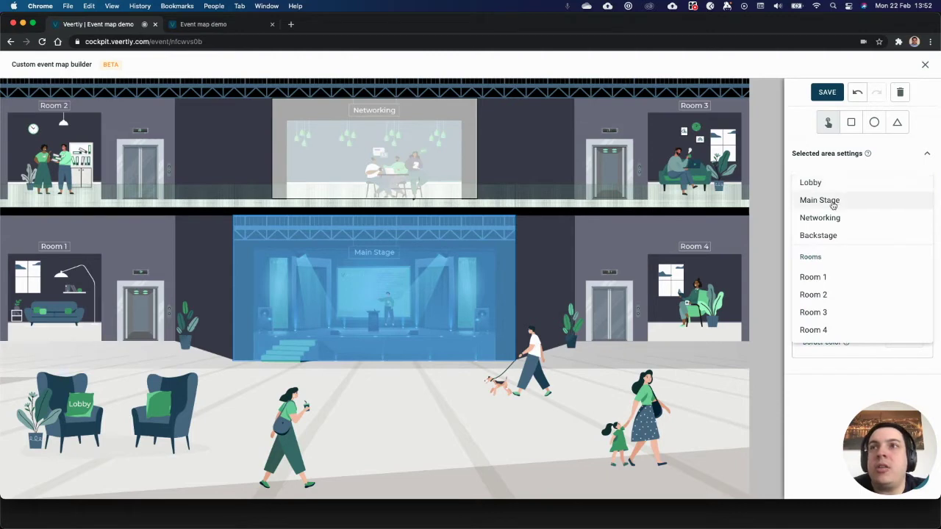
pyautogui.click(833, 203)
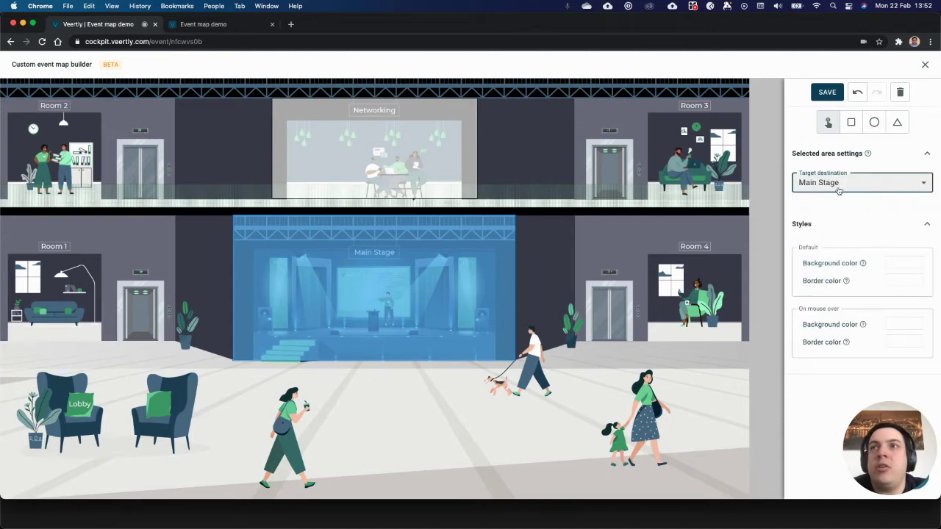
pyautogui.click(838, 190)
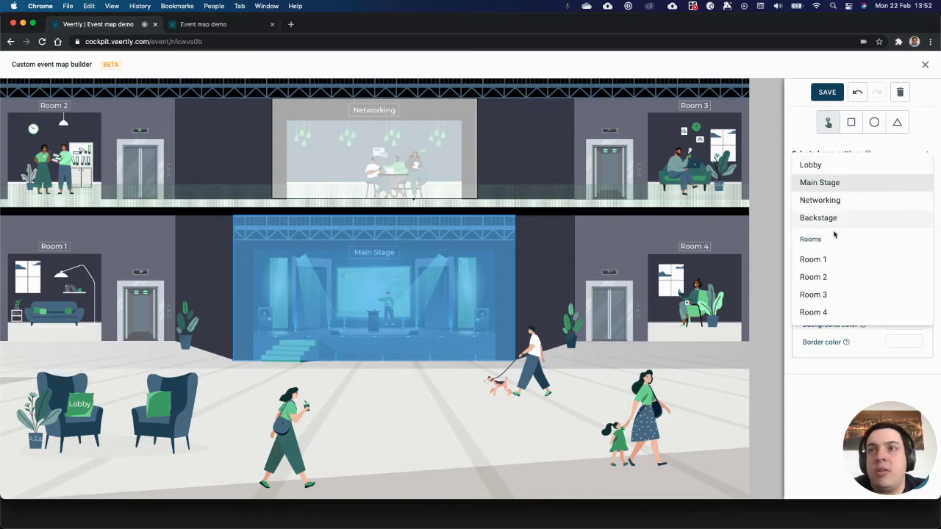
pyautogui.click(838, 185)
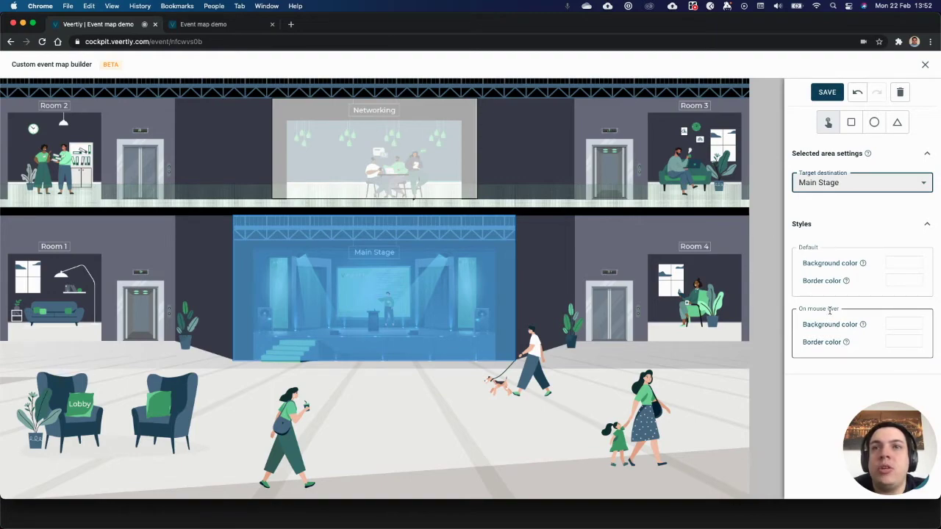
# Step: Give the Main Stage area a mouse-over background color of RGB 34, 25, 77 with alpha 34
pyautogui.click(901, 327)
pyautogui.click(901, 327)
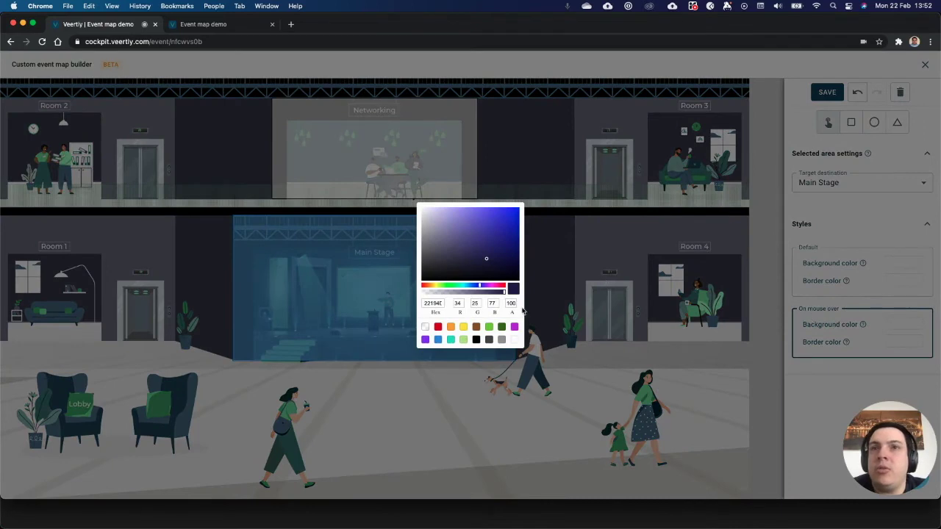
pyautogui.moveTo(504, 295); pyautogui.dragTo(450, 294)
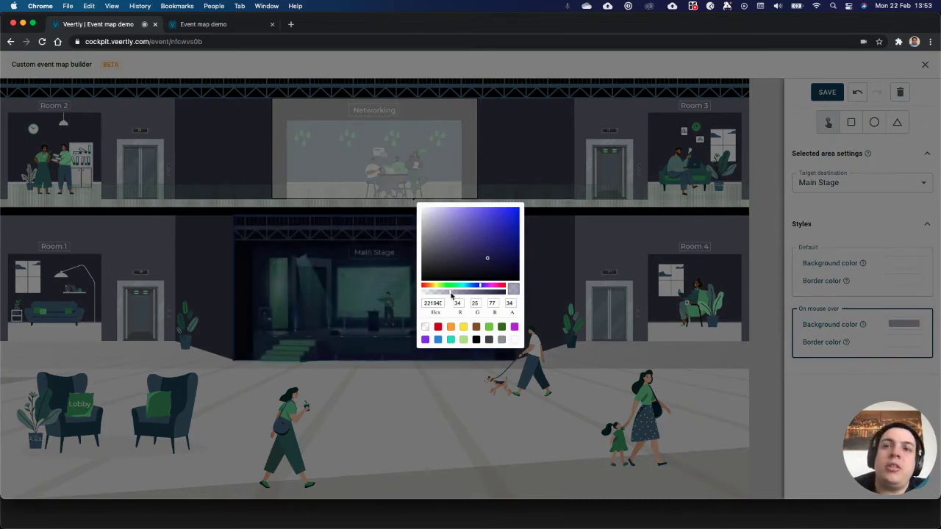
pyautogui.click(584, 297)
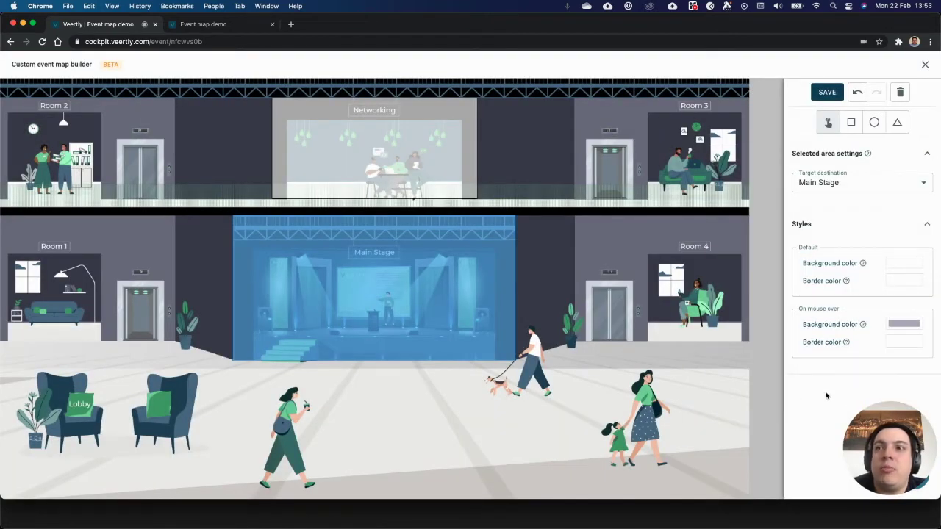
# Step: Link the upper rectangular area to Networking and set its mouse-over background to RGB 34, 25, 77 with alpha 48
pyautogui.click(454, 173)
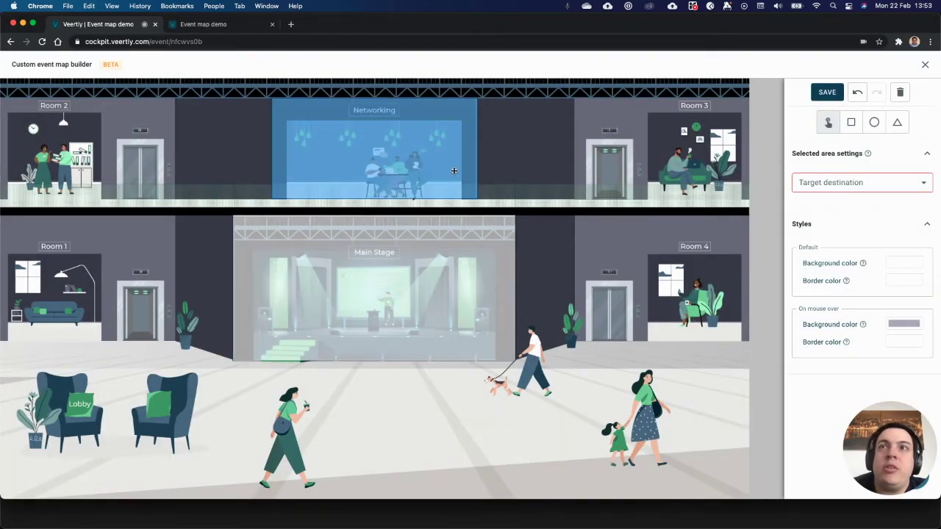
pyautogui.click(853, 184)
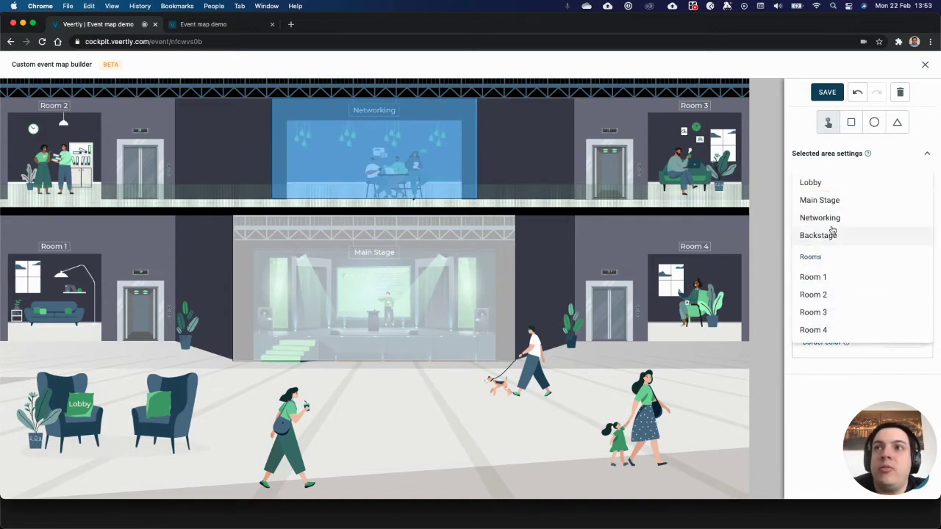
pyautogui.click(837, 217)
pyautogui.click(893, 325)
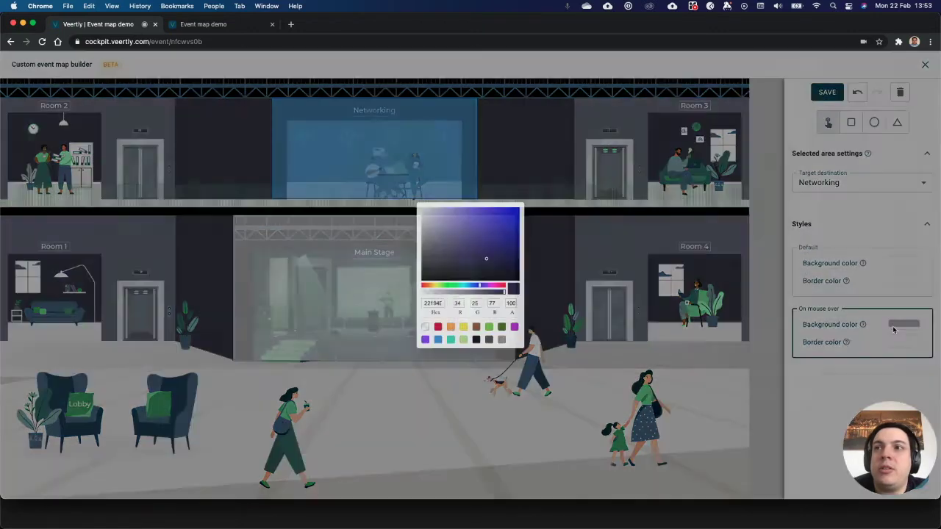
pyautogui.moveTo(504, 293); pyautogui.dragTo(462, 294)
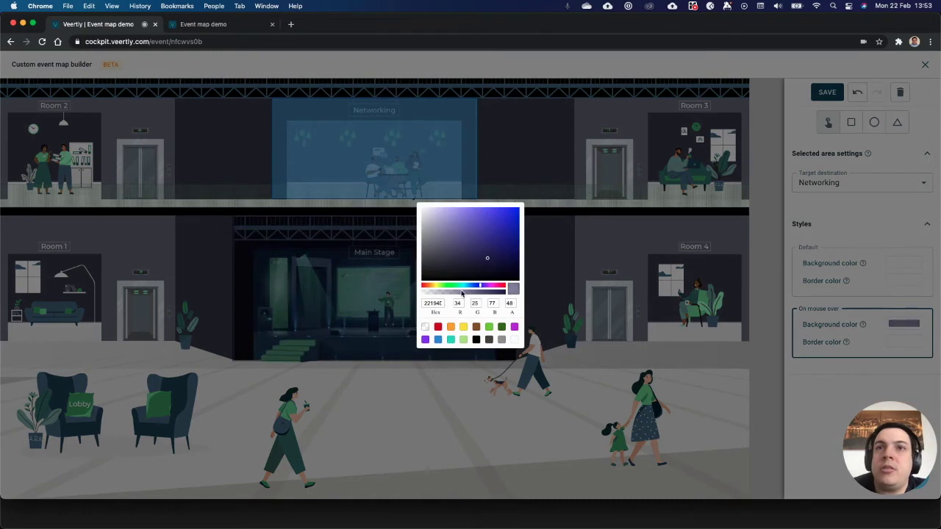
pyautogui.click(784, 395)
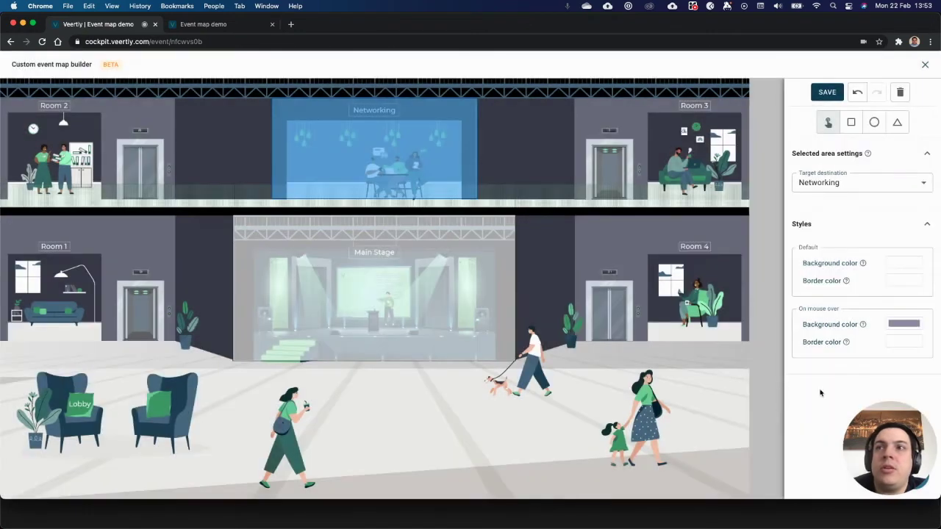
# Step: Draw a polygon area tracing the outline of the armchair labelled Lobby
pyautogui.click(897, 126)
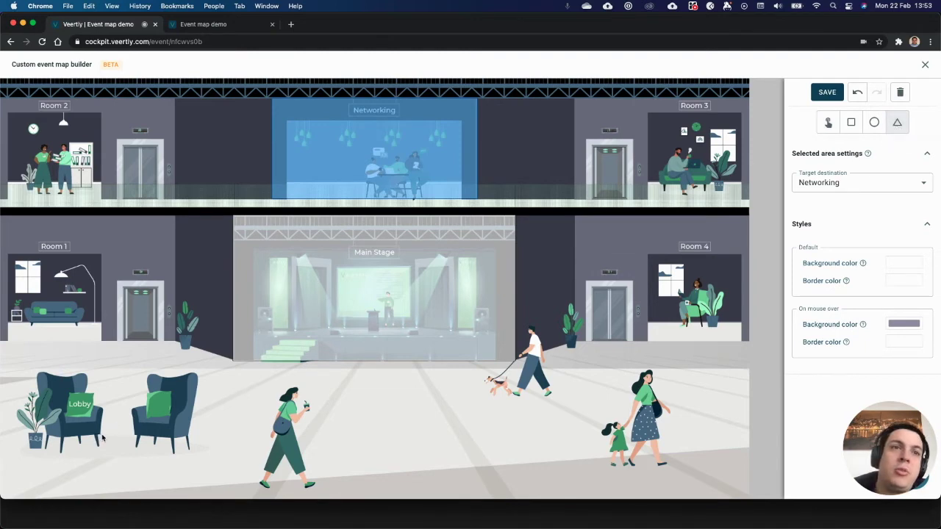
pyautogui.click(49, 439)
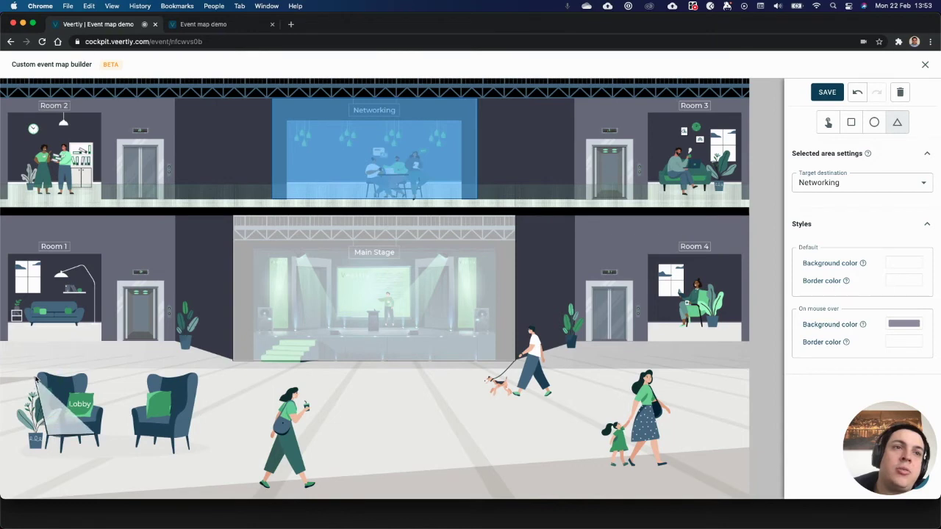
pyautogui.click(39, 372)
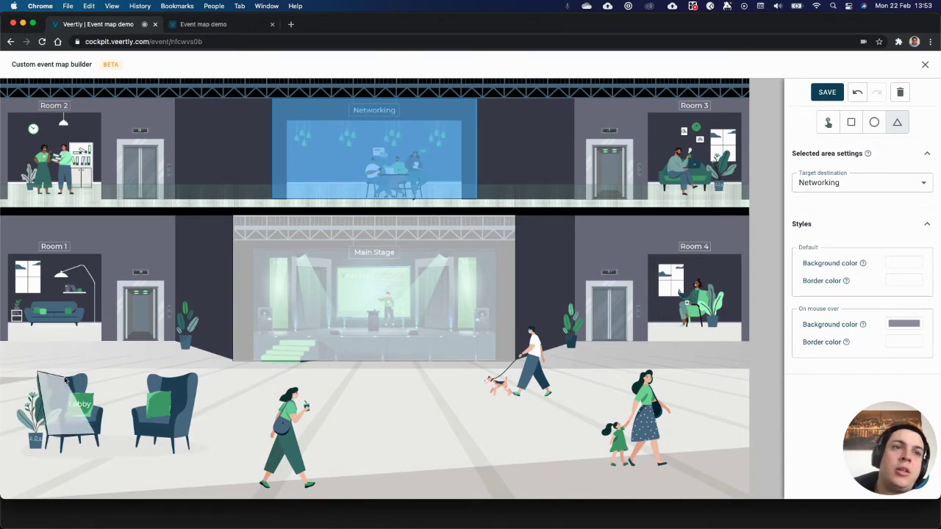
pyautogui.click(86, 373)
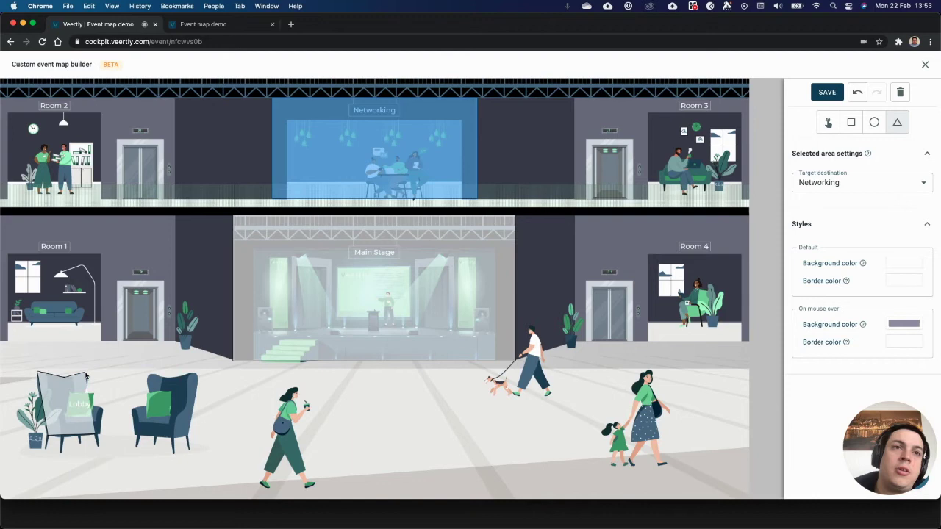
pyautogui.click(98, 440)
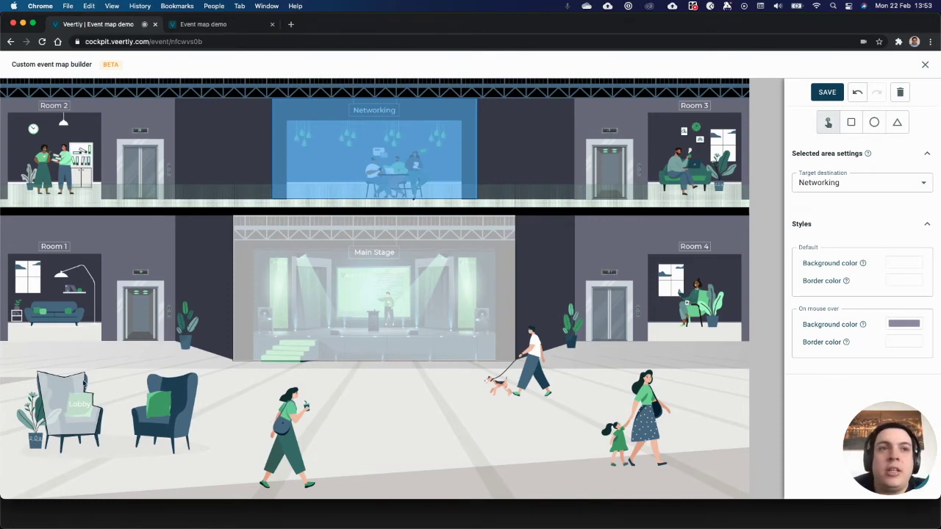
# Step: Link the armchair area to Lobby and set its mouse-over background to RGB 34, 25, 77 with alpha 41
pyautogui.click(85, 382)
pyautogui.click(861, 183)
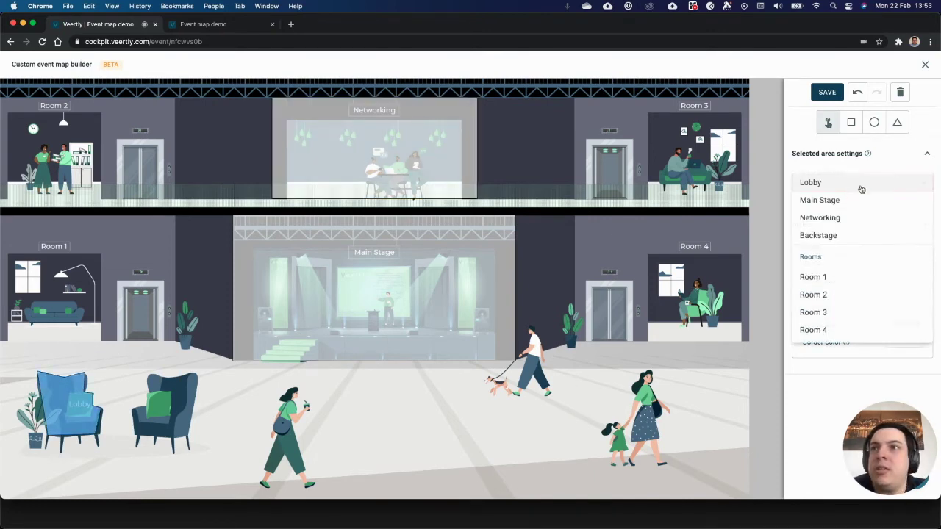
pyautogui.click(826, 187)
pyautogui.click(903, 325)
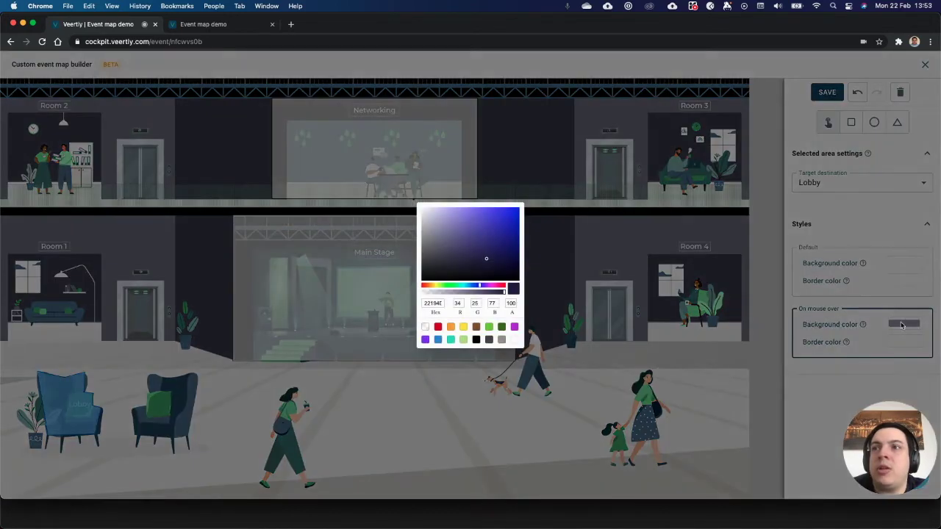
pyautogui.moveTo(504, 292); pyautogui.dragTo(451, 295)
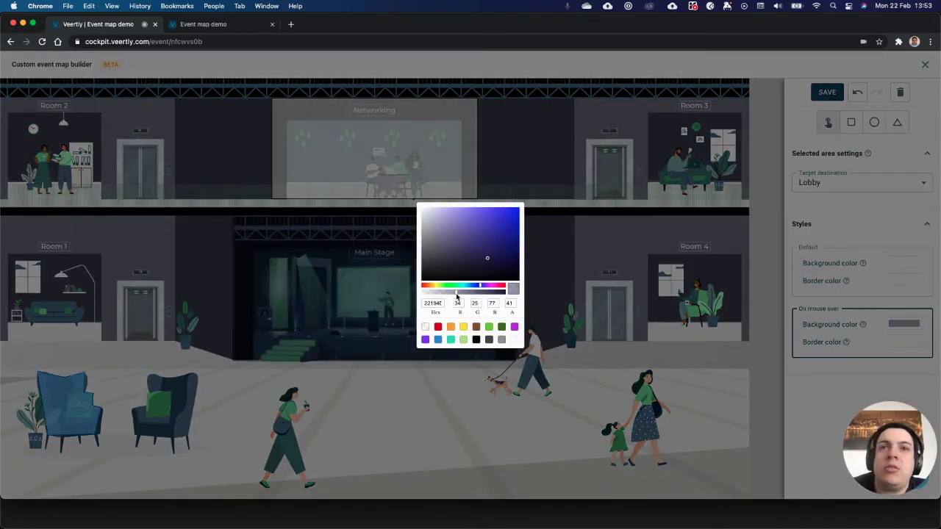
pyautogui.click(814, 427)
# Step: Save the Lobby map, close the map builder and go to the Rooms area map settings
pyautogui.click(826, 90)
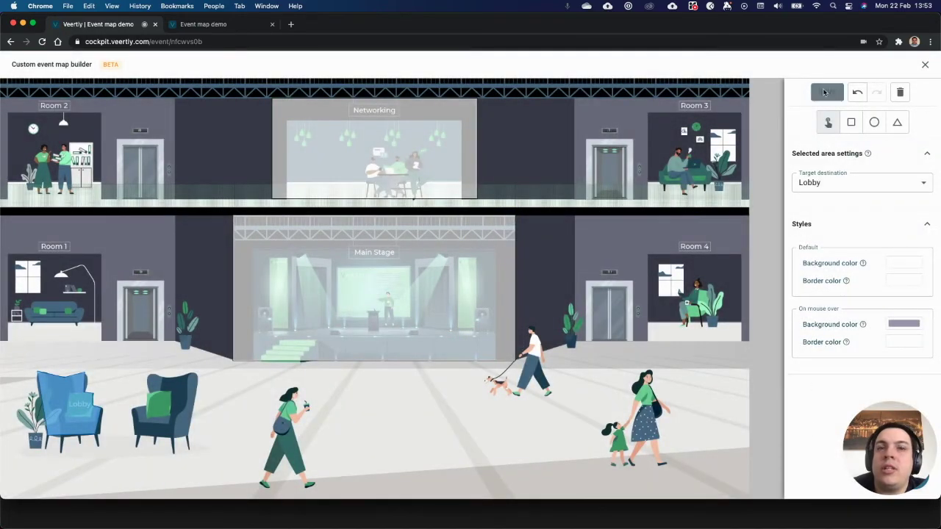
pyautogui.click(925, 65)
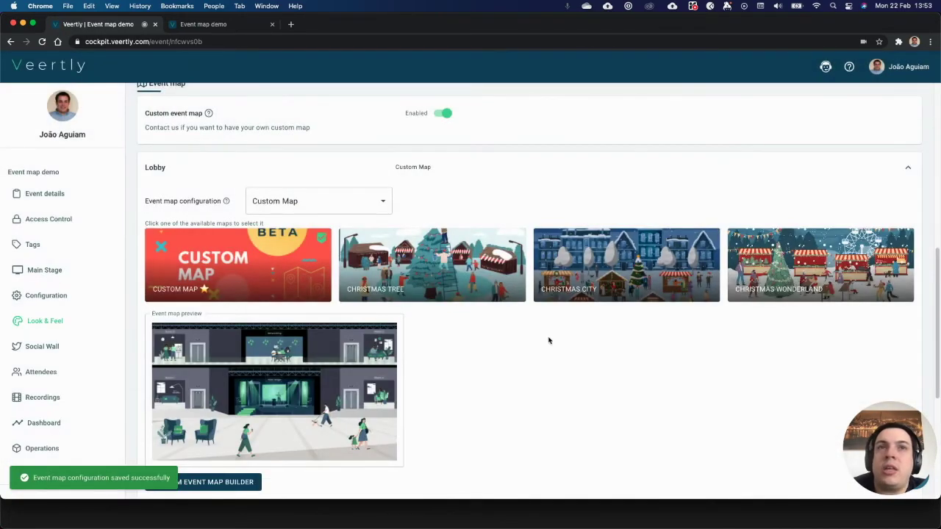
pyautogui.scroll(-1, 473, 320)
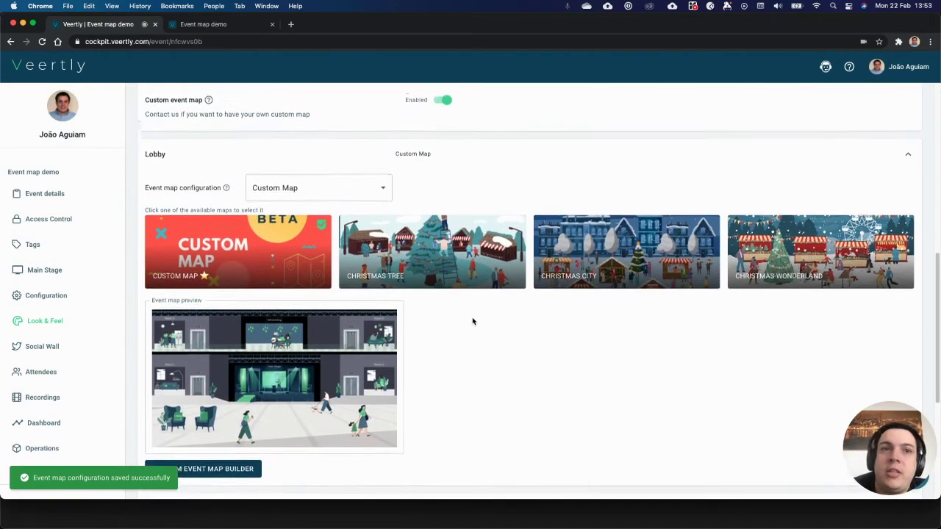
pyautogui.scroll(-5, 473, 320)
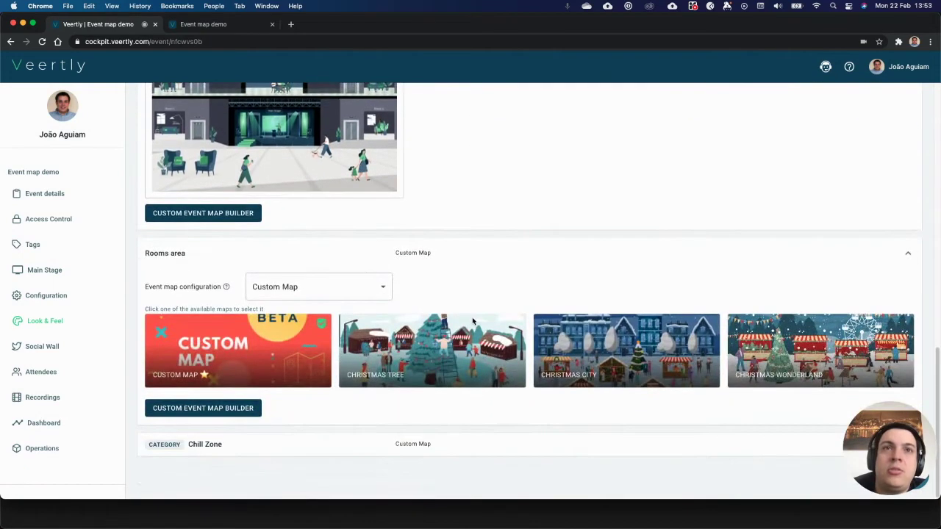
# Step: Set the event map configuration of the Rooms area to Same as Lobby
pyautogui.scroll(2, 473, 322)
pyautogui.scroll(-2, 473, 321)
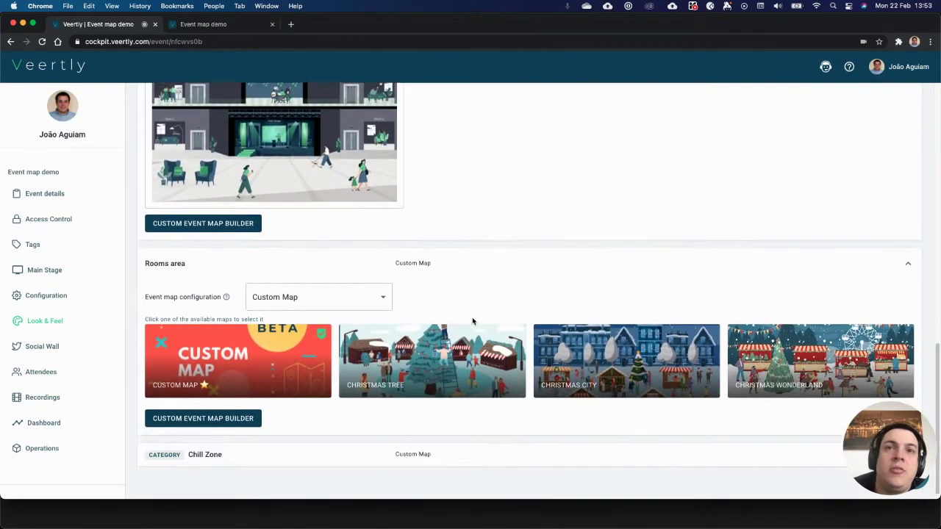
pyautogui.scroll(-1, 473, 322)
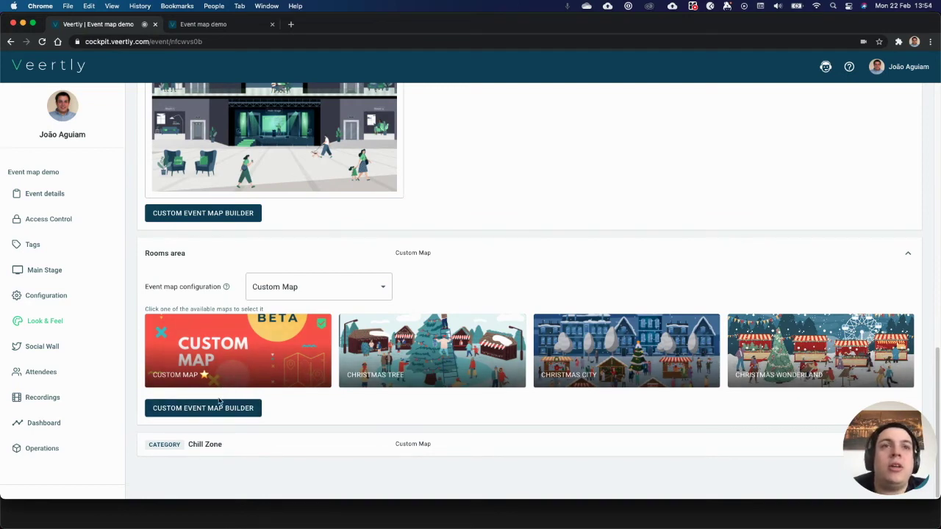
pyautogui.click(347, 289)
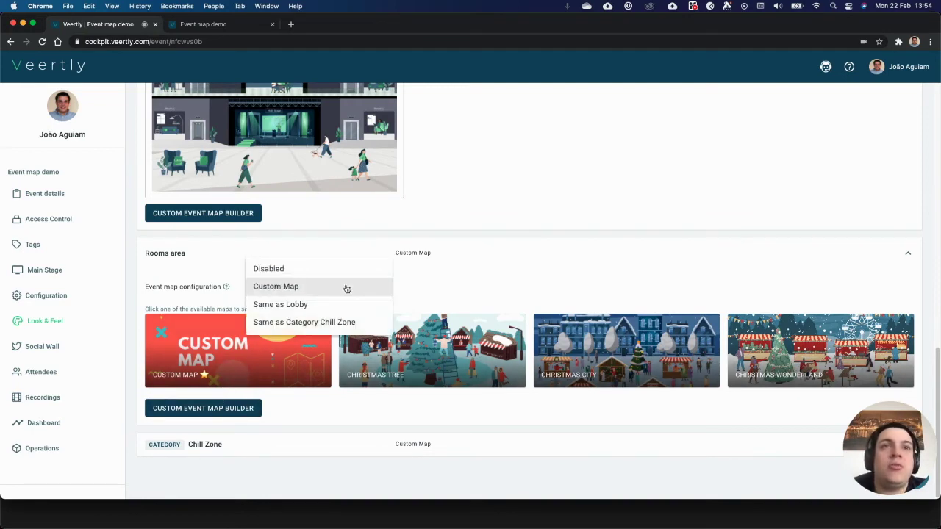
pyautogui.click(322, 308)
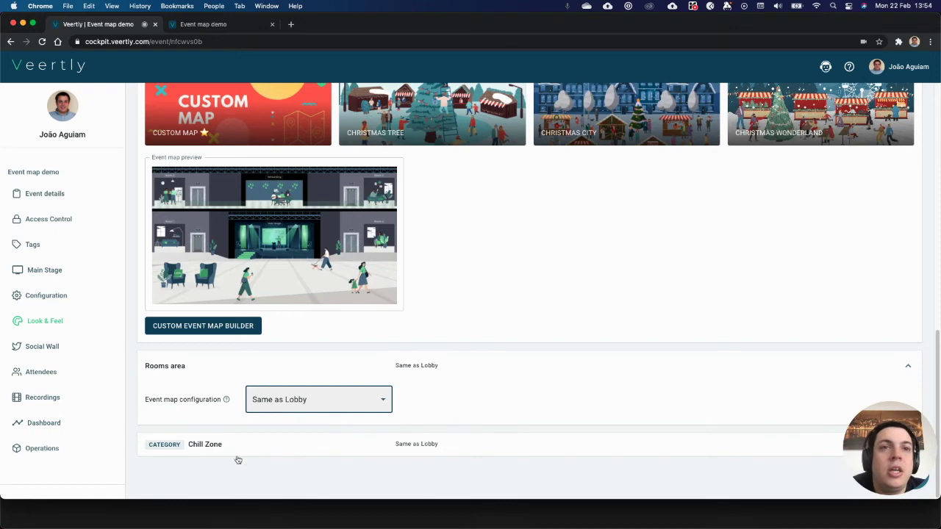
# Step: Switch to the live event page and check the Main Stage and Lobby clickable areas on the Lobby map
pyautogui.scroll(10, 691, 252)
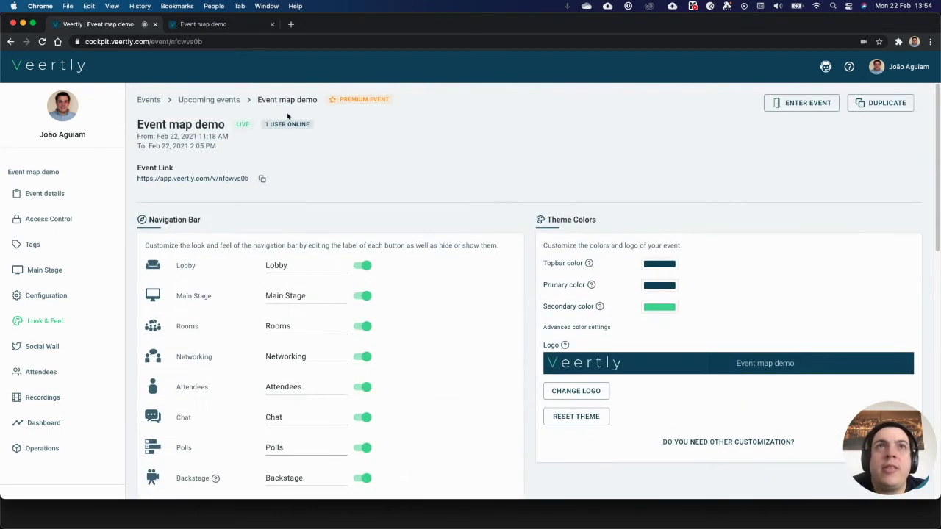
pyautogui.click(235, 24)
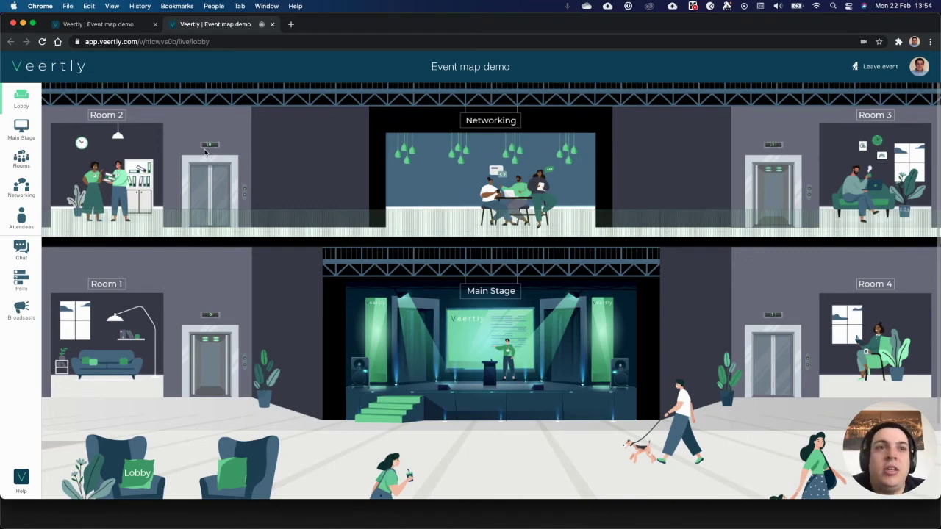
pyautogui.scroll(-3, 250, 247)
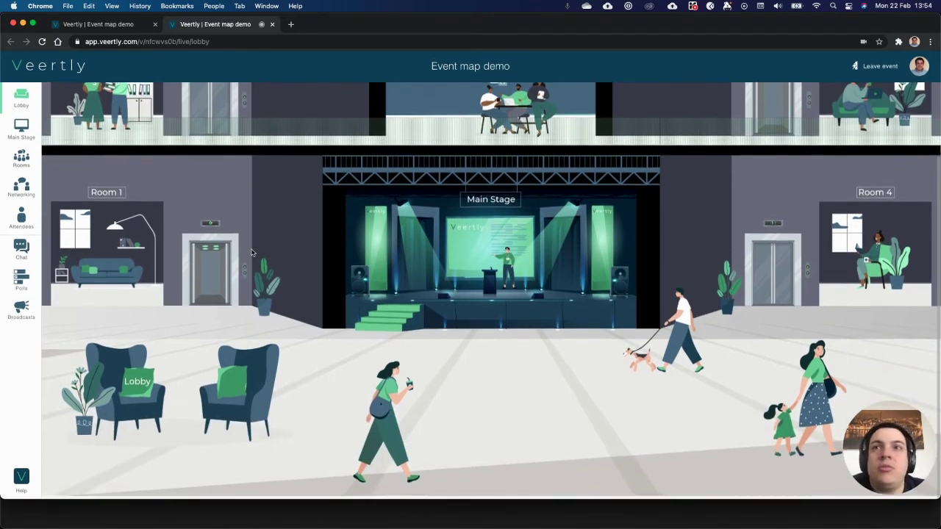
pyautogui.scroll(3, 251, 253)
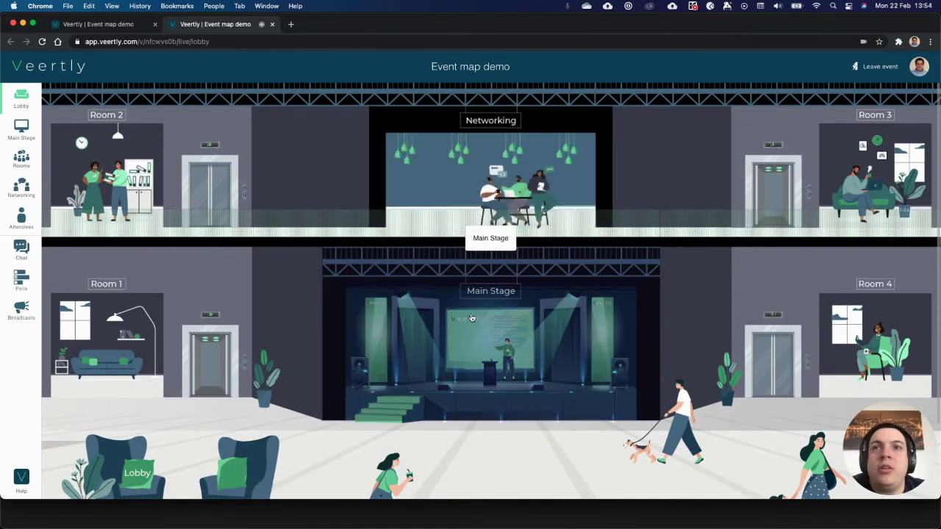
pyautogui.scroll(-3, 253, 371)
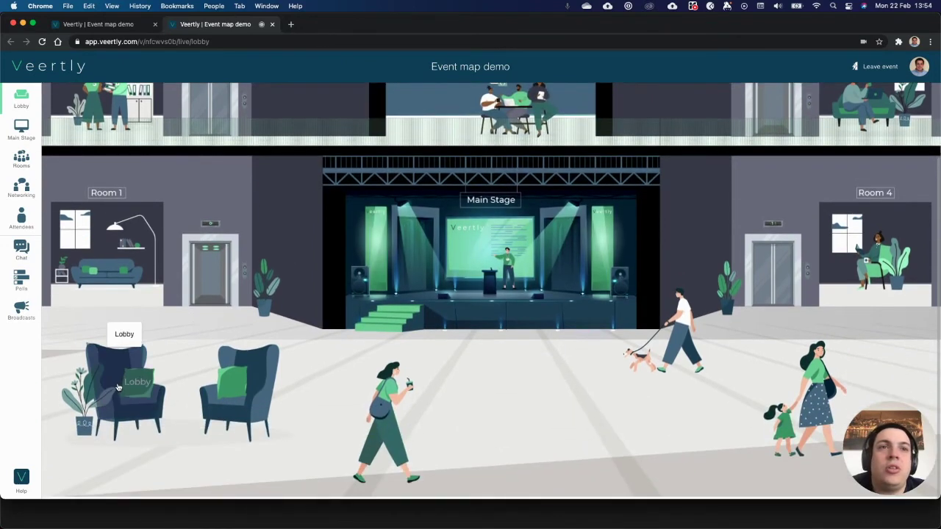
# Step: Test the Main Stage area of the map by entering the Main Stage and leaving it again
pyautogui.click(536, 264)
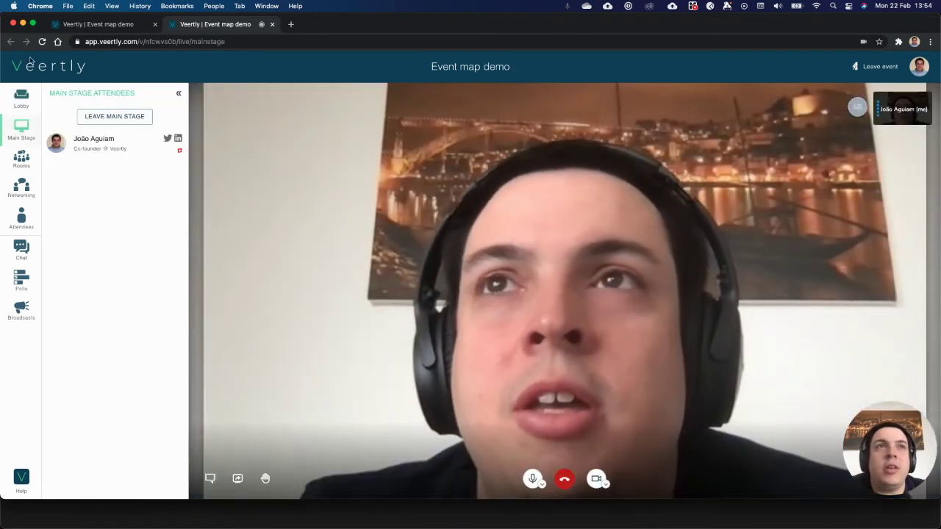
pyautogui.click(114, 116)
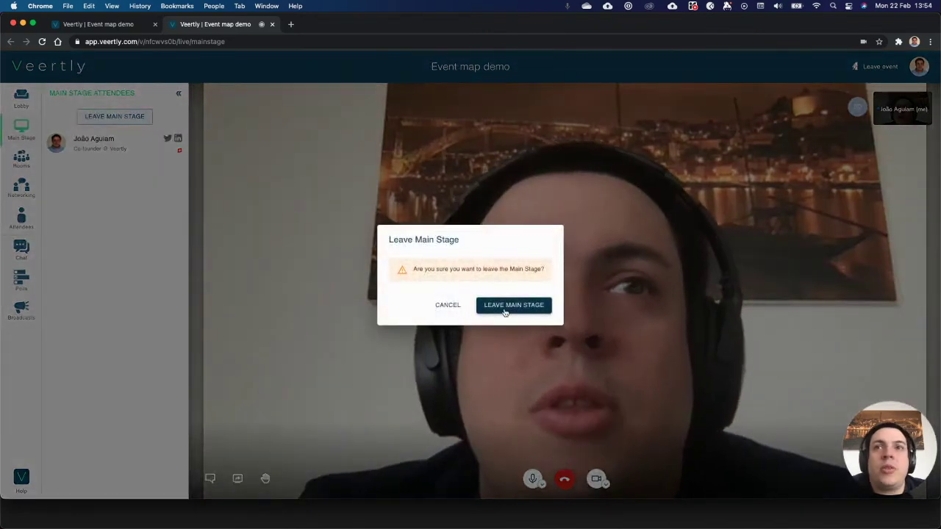
pyautogui.click(513, 305)
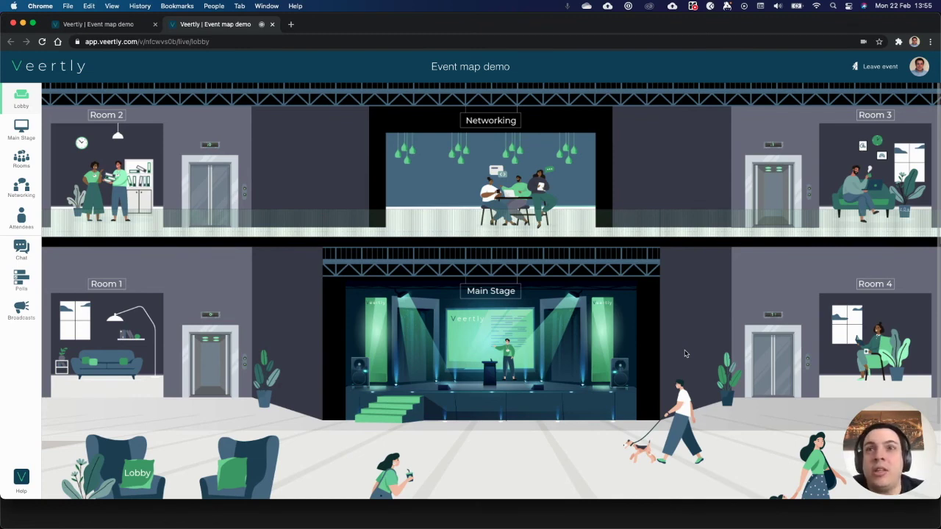
pyautogui.scroll(-1, 690, 316)
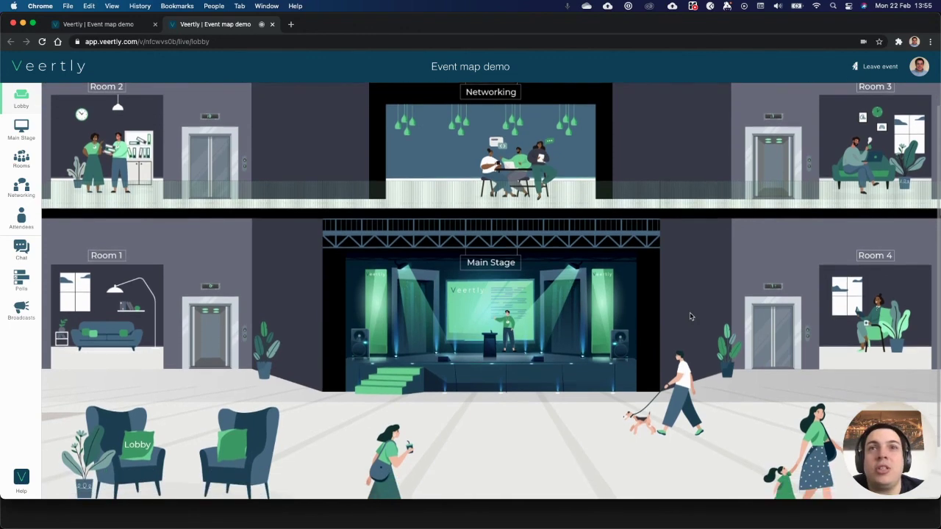
pyautogui.scroll(-1, 690, 316)
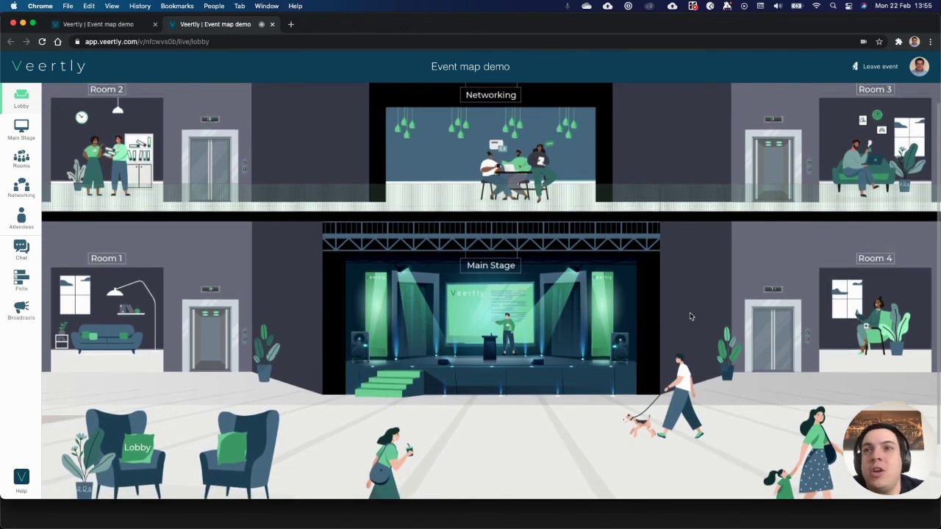
pyautogui.scroll(1, 690, 317)
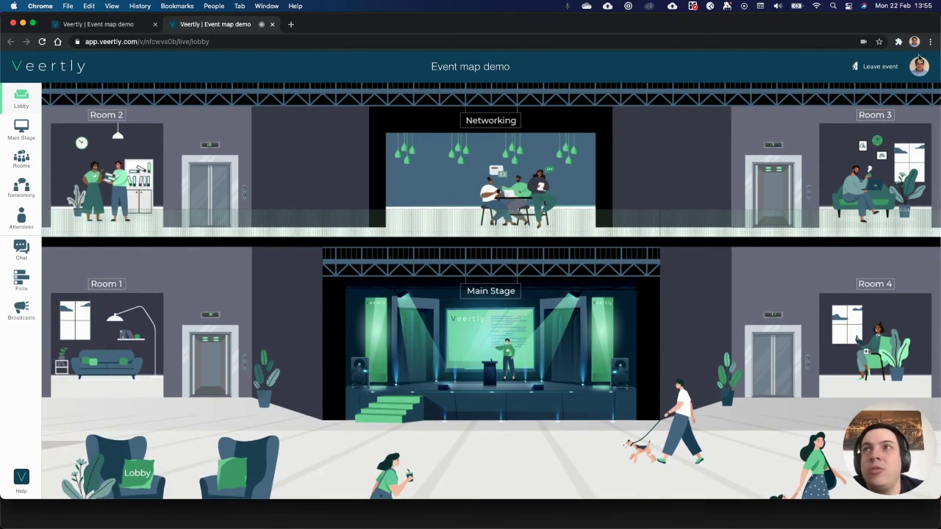